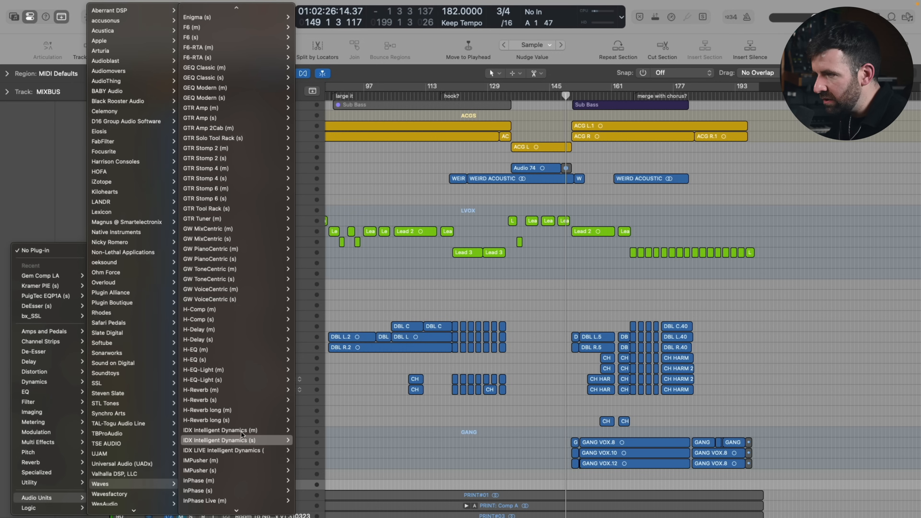
Insert the stereo Waves IDX Intelligent Dynamics (s) plug-in on the MIXBUS channel
mouse_move(248, 427)
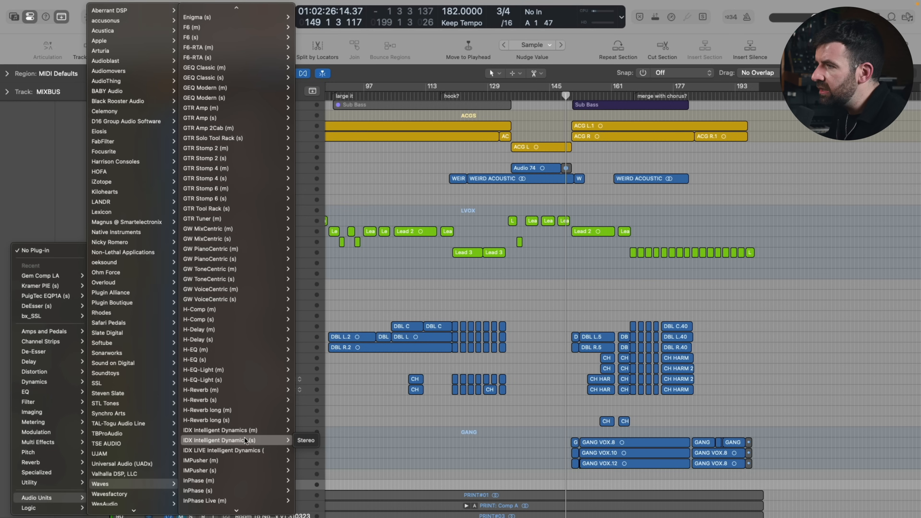
left_click(244, 437)
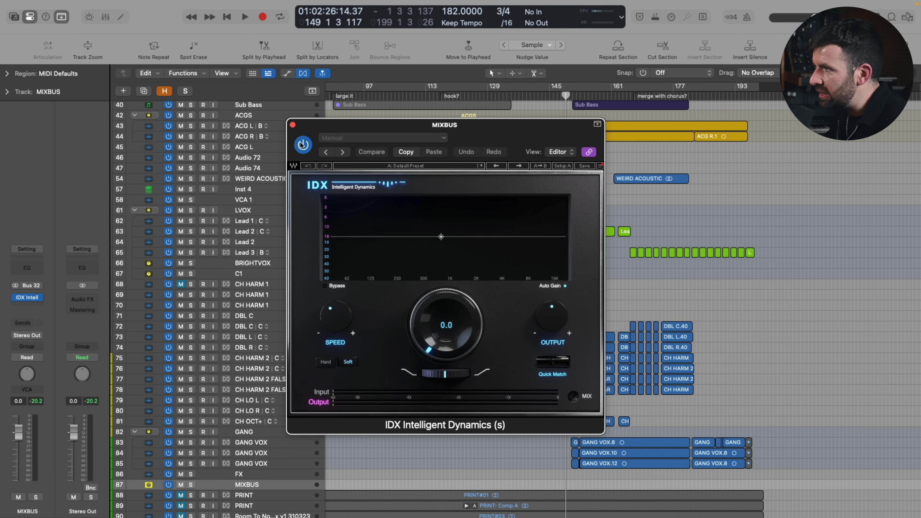
left_click(293, 125)
key("space")
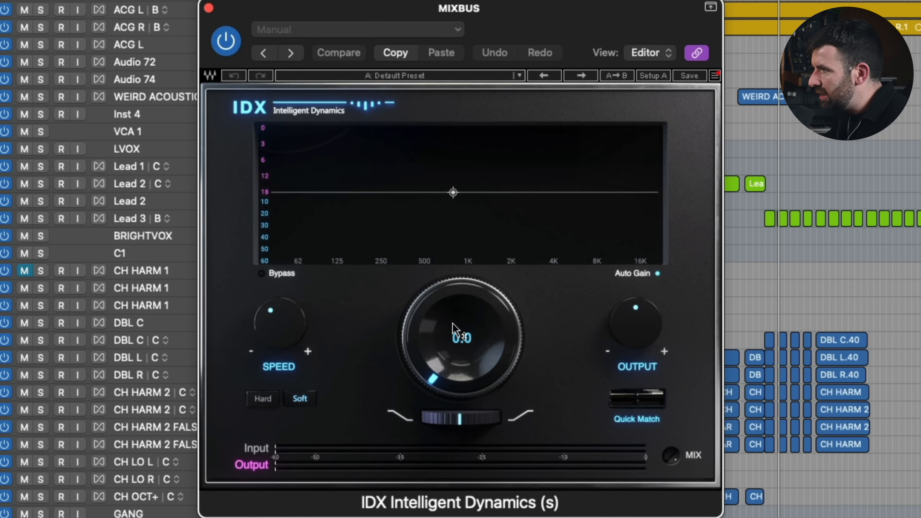
Try tilting the frequency curve to 2.1 and moving its central node, and return both to neutral
mouse_move(453, 328)
left_mouse_down()
mouse_move(453, 372)
mouse_move(453, 328)
left_mouse_up()
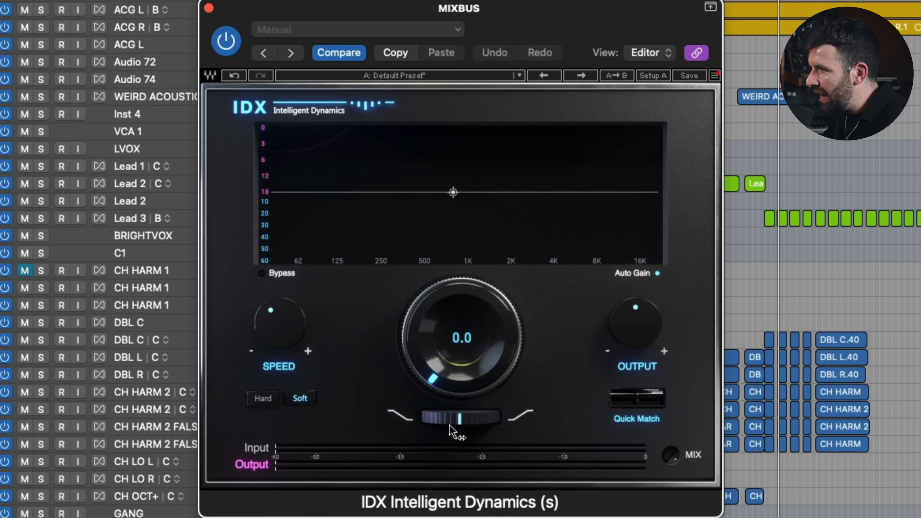
mouse_move(460, 419)
left_mouse_down()
mouse_move(441, 419)
mouse_move(473, 419)
mouse_move(437, 419)
mouse_move(468, 419)
left_mouse_up()
double_click(467, 415)
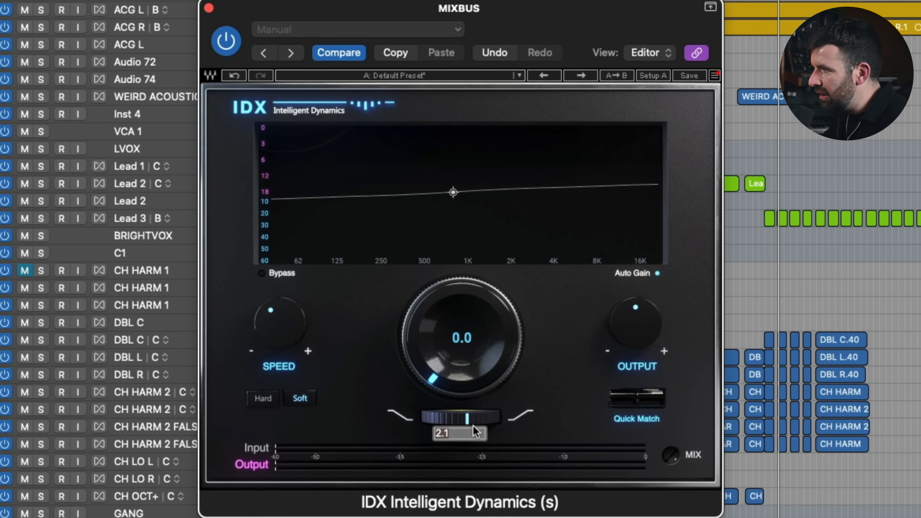
left_click(488, 422, "alt")
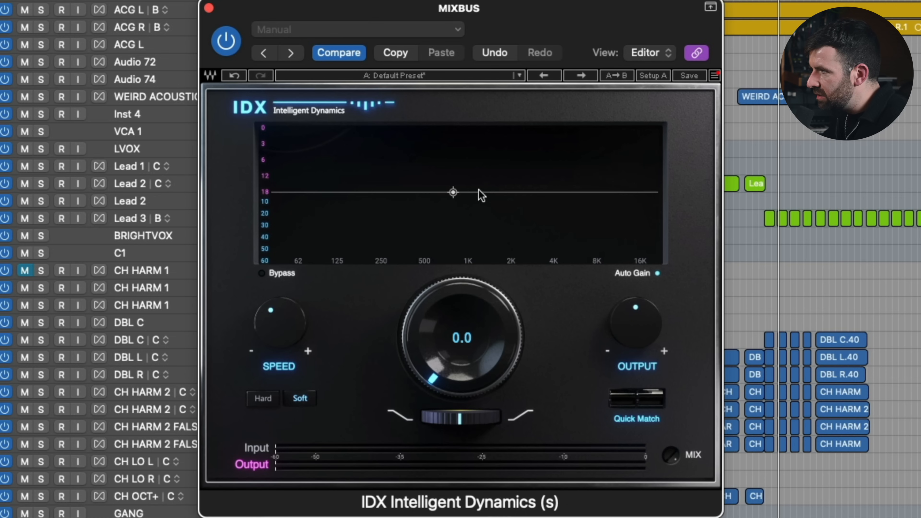
mouse_move(462, 193)
left_mouse_down()
mouse_move(467, 222)
mouse_move(465, 189)
mouse_move(519, 173)
mouse_move(511, 200)
mouse_move(462, 212)
mouse_move(506, 208)
mouse_move(436, 204)
mouse_move(453, 192)
mouse_move(446, 241)
mouse_move(472, 240)
mouse_move(468, 217)
mouse_move(451, 205)
left_mouse_up()
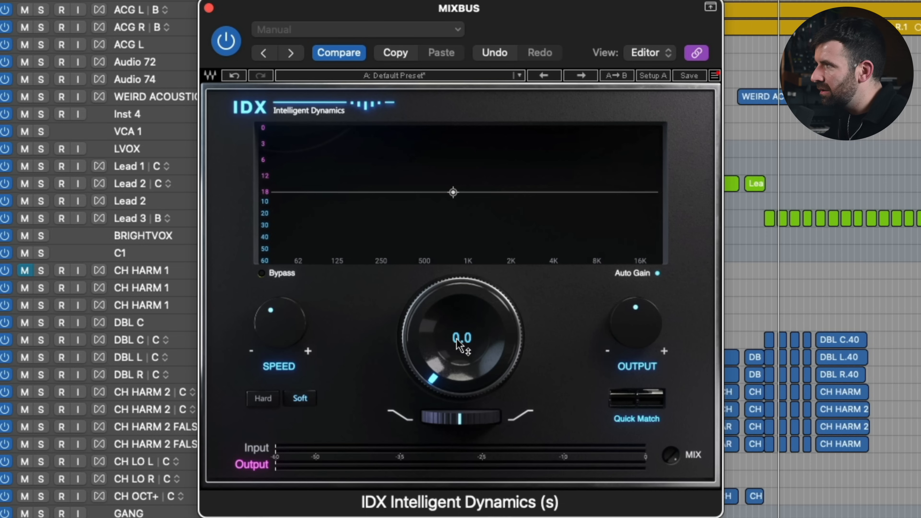
Play the song and set the main dynamics amount to -26.1
key("space")
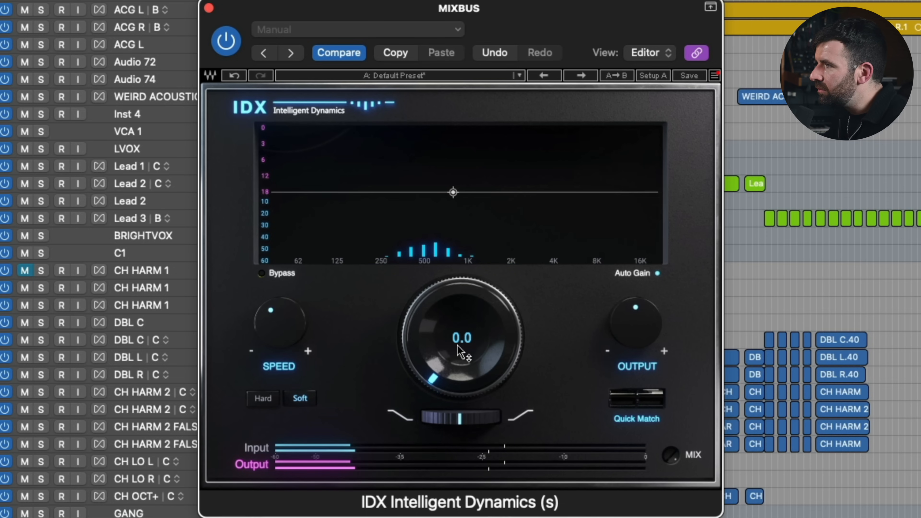
left_click_drag(461, 348, 461, 378)
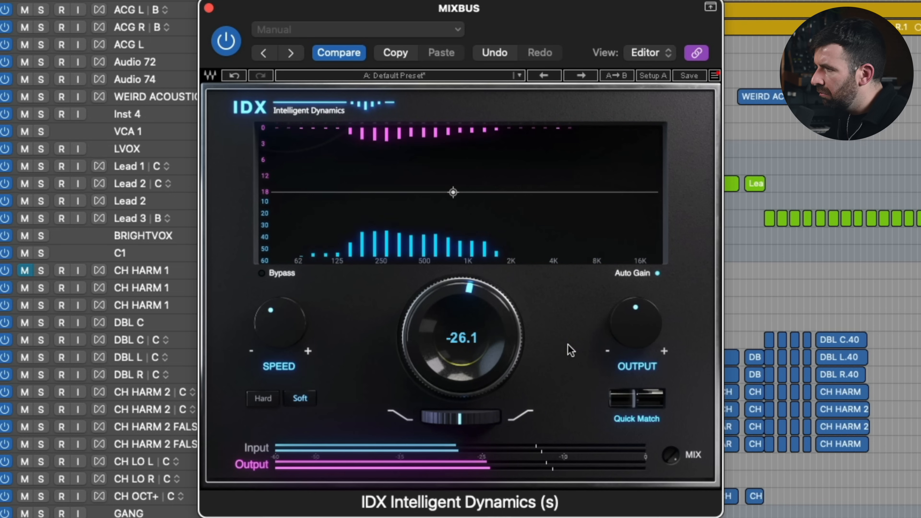
Compare the playing mix with and without IDX using both its internal bypass and the plug-in power state
left_click(263, 273)
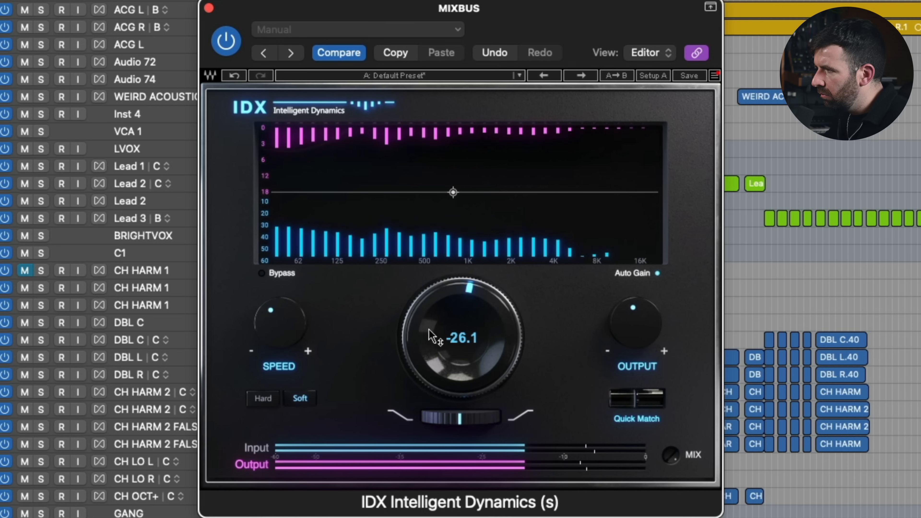
left_click(263, 274)
left_click(263, 273)
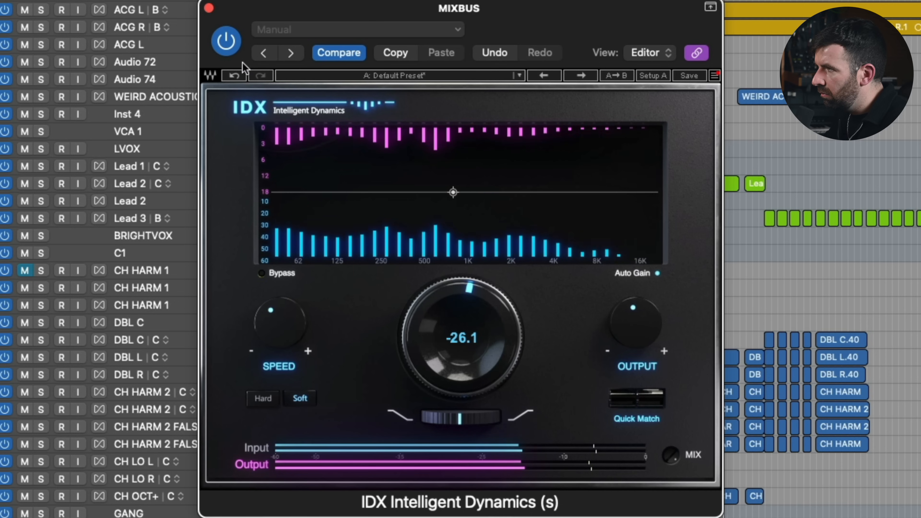
left_click(226, 40)
left_click(227, 41)
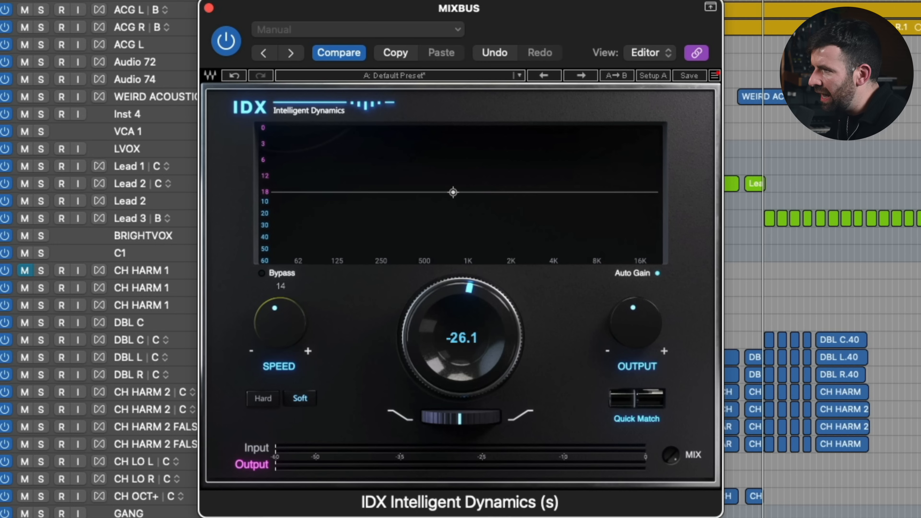
Play the song while trying a lower speed, a dynamics amount of -37.5 and a mix of 49
key("space")
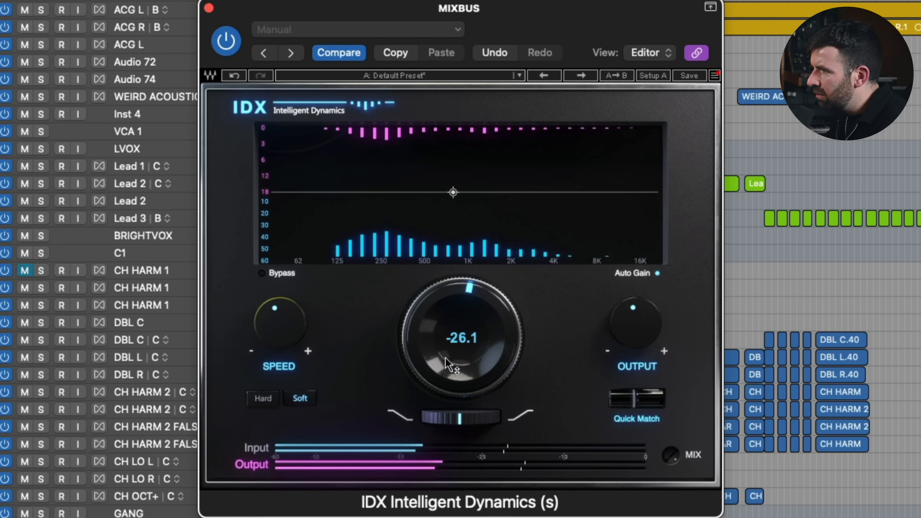
left_click_drag(450, 367, 288, 359)
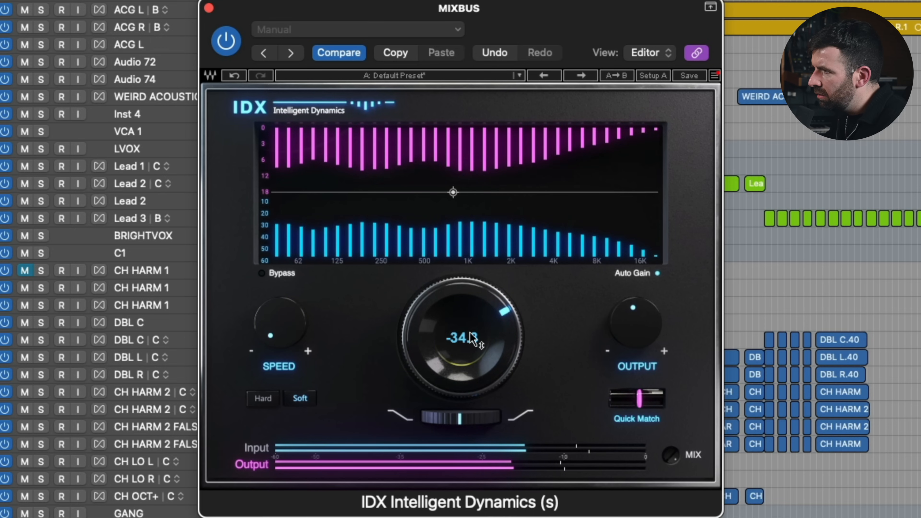
left_click_drag(289, 332, 289, 360)
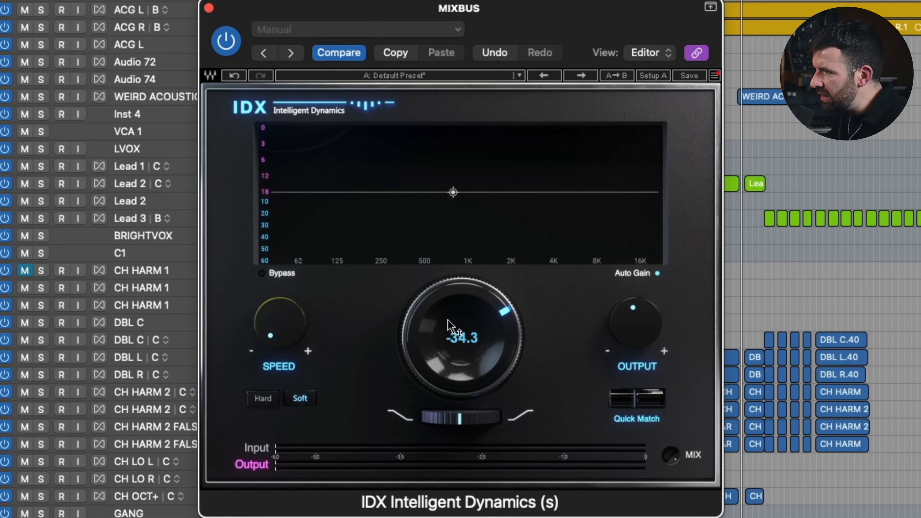
key("space")
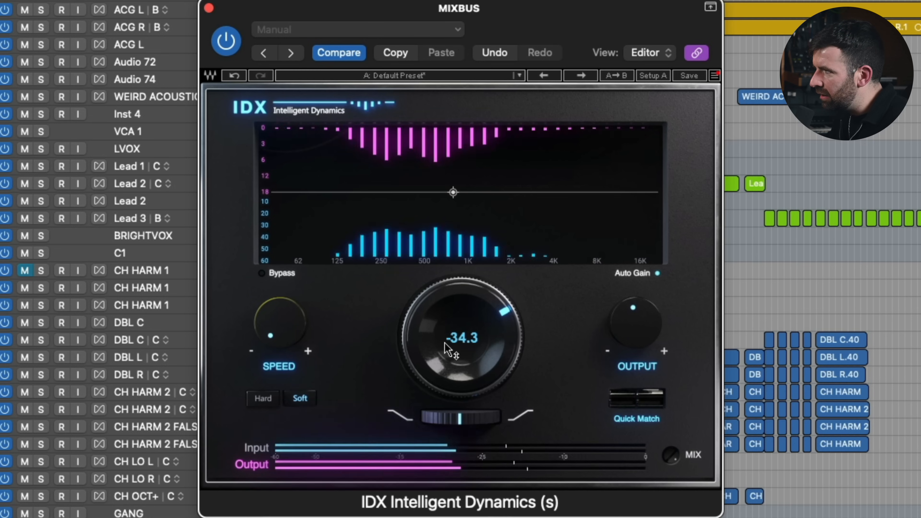
scroll(448, 357, "down", 6)
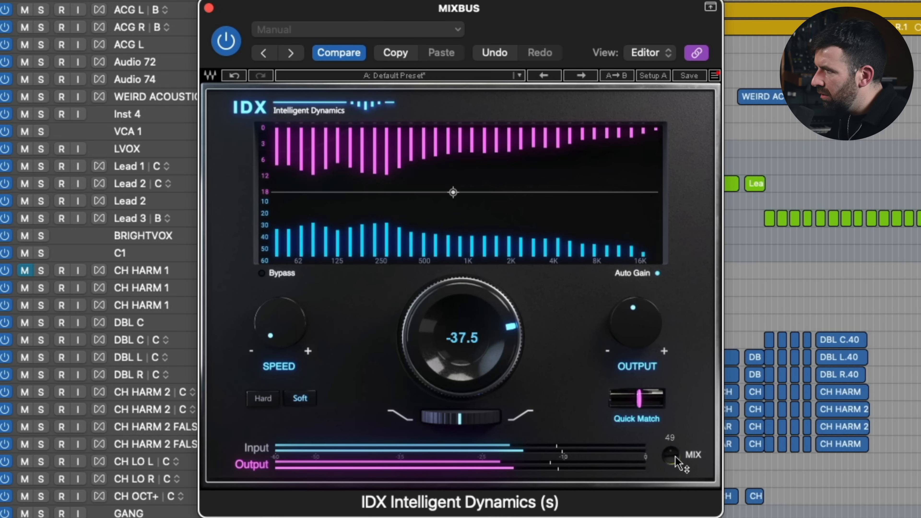
Compare the processed and bypassed mix, changing the dynamics amount to -33.0 between comparisons
left_click(262, 273)
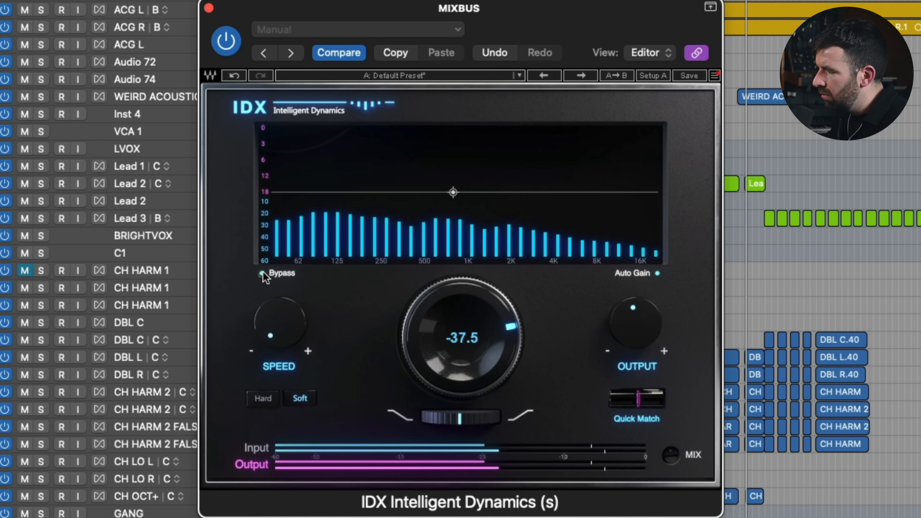
left_click(262, 273)
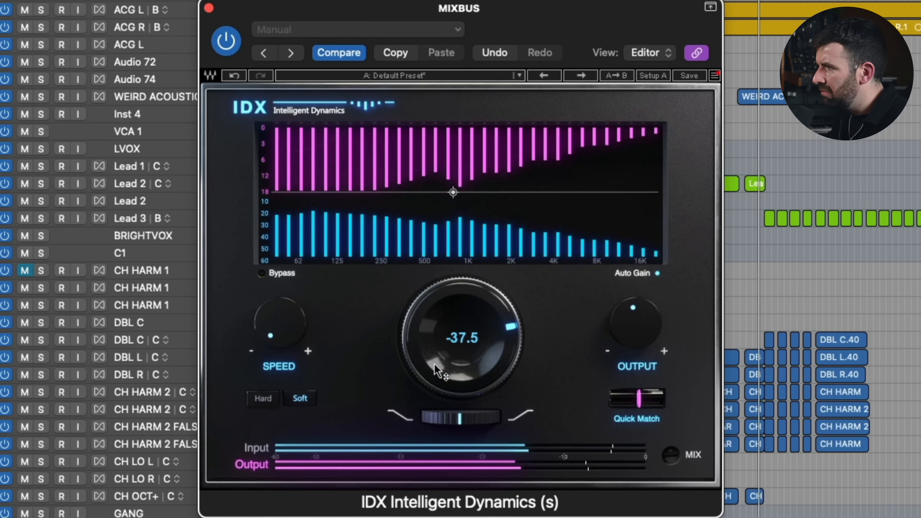
left_click_drag(471, 337, 472, 322)
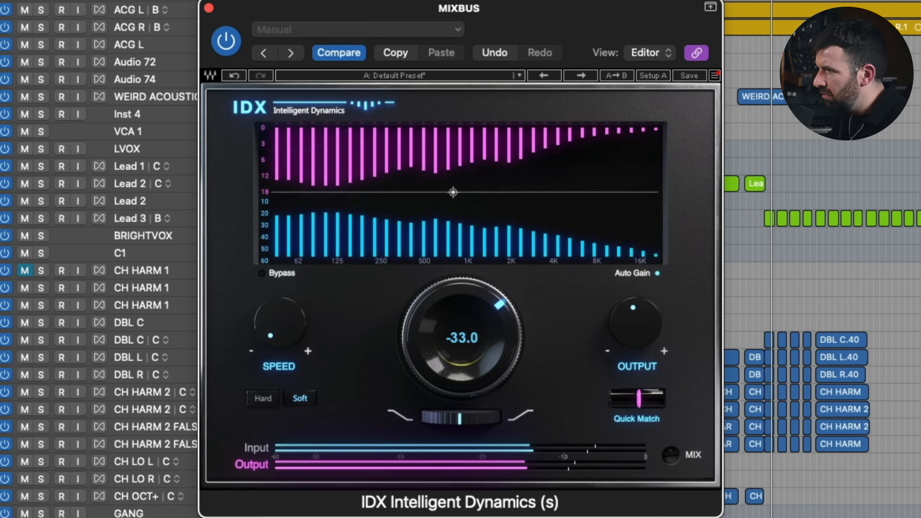
left_click(261, 273)
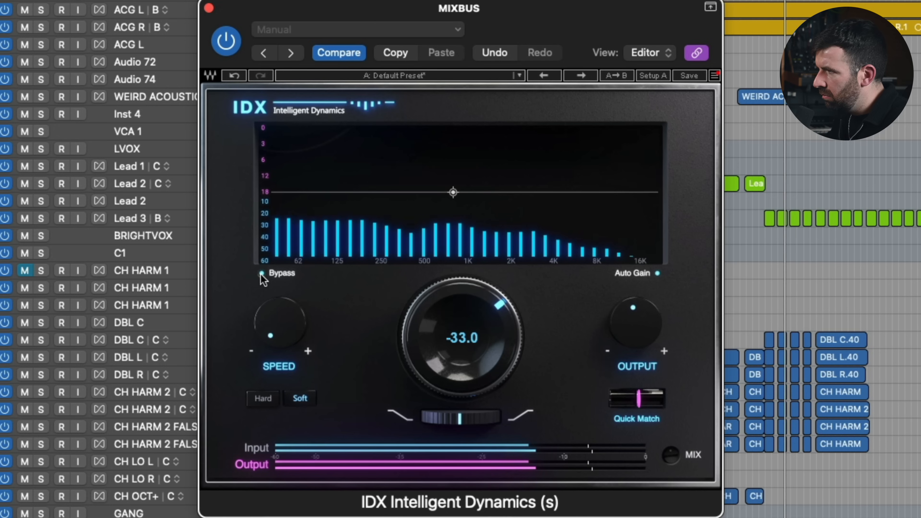
left_click(262, 273)
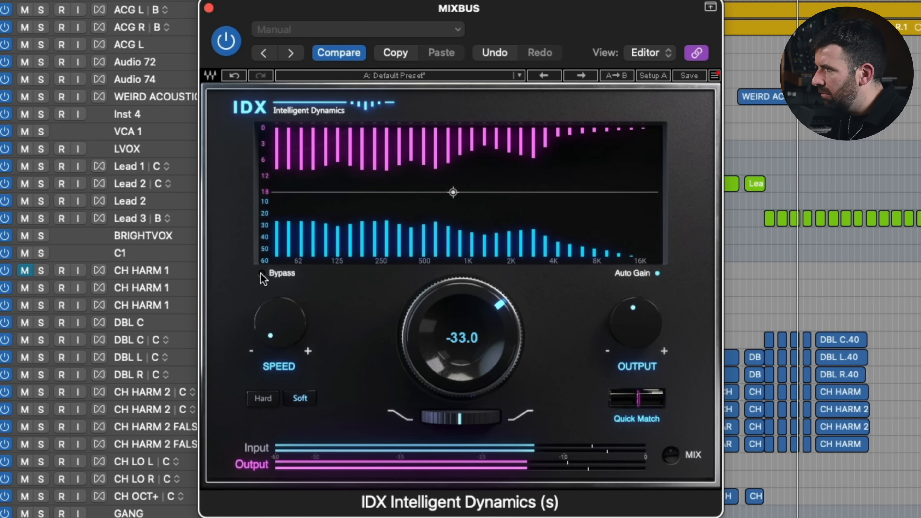
Restore the dynamics amount to -26.1, the mix to 100 and the original speed, and restart playback
key("space")
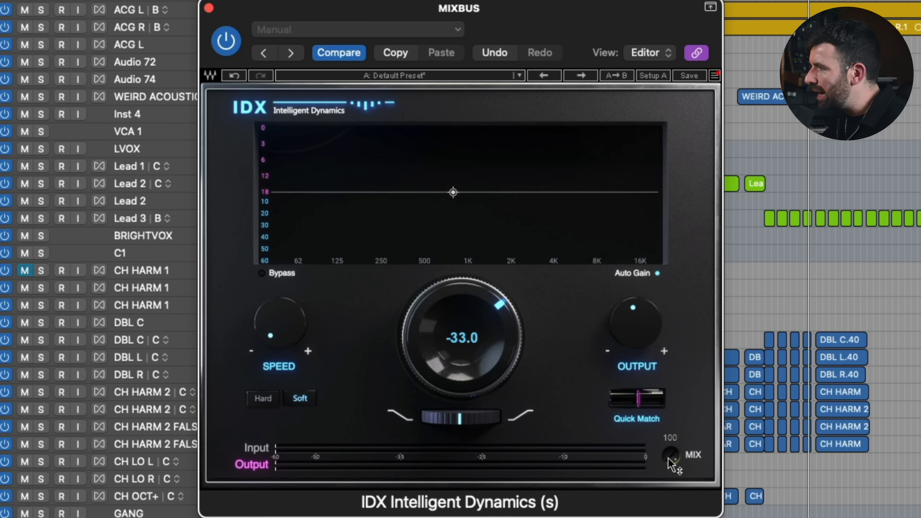
left_click_drag(275, 320, 274, 318)
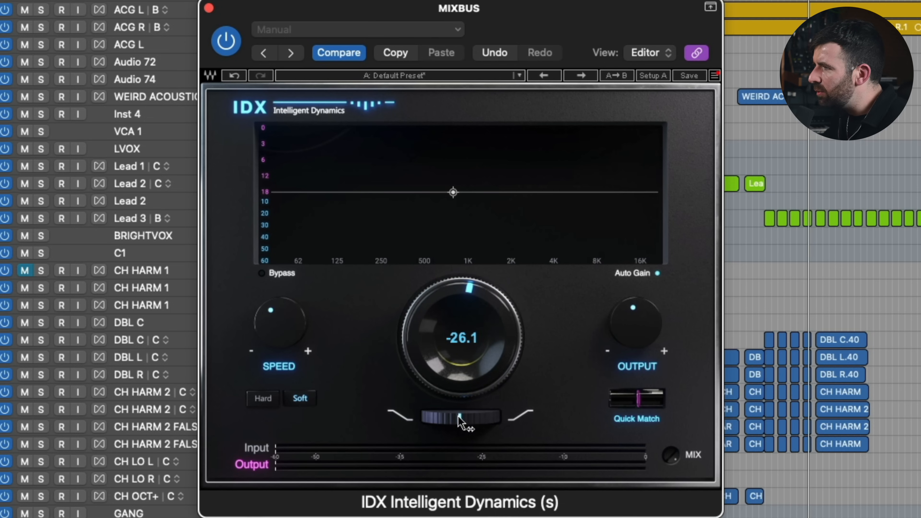
key("space")
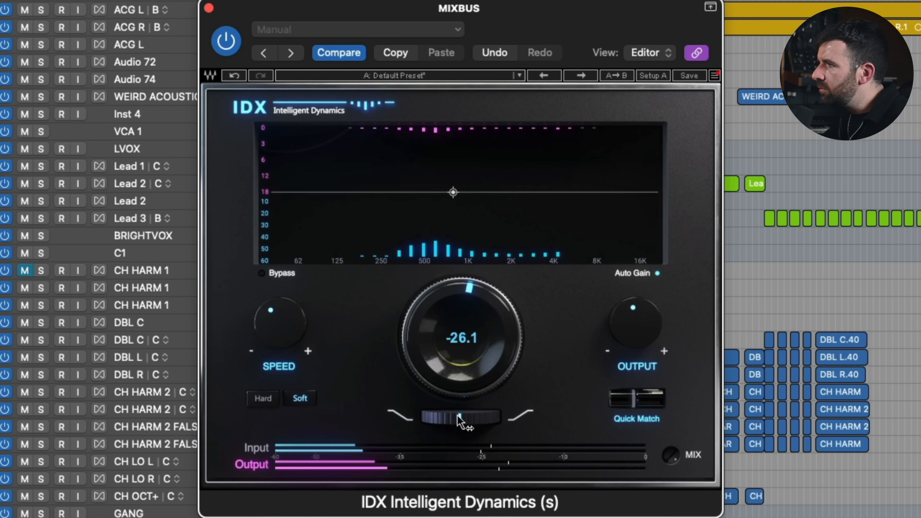
Sweep the tilt to both extremes during playback, settle it slightly downward toward the highs, and set the dynamics amount to -29.9
left_click_drag(446, 417, 483, 417)
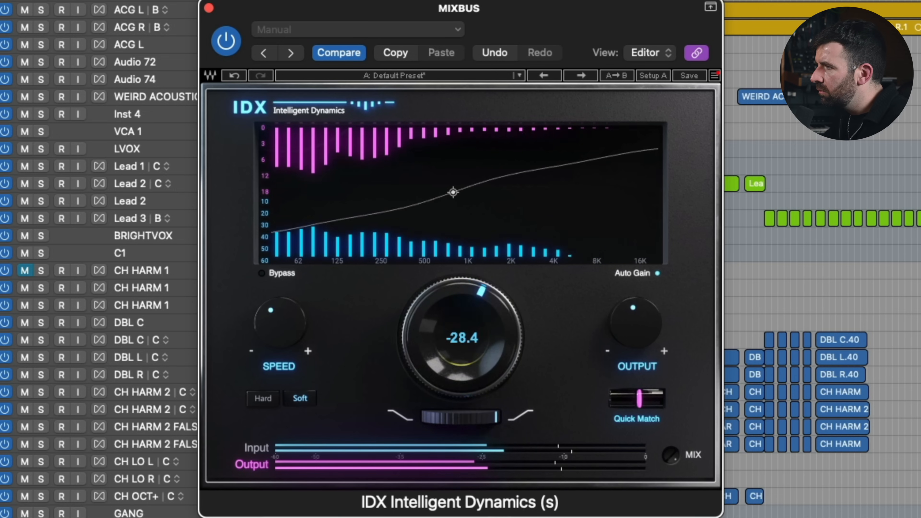
left_click_drag(462, 338, 462, 327)
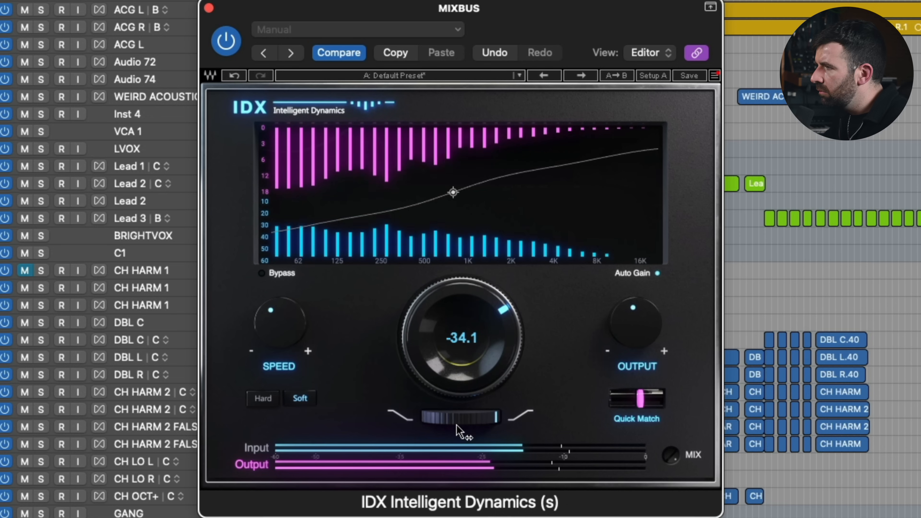
left_click_drag(459, 418, 425, 418)
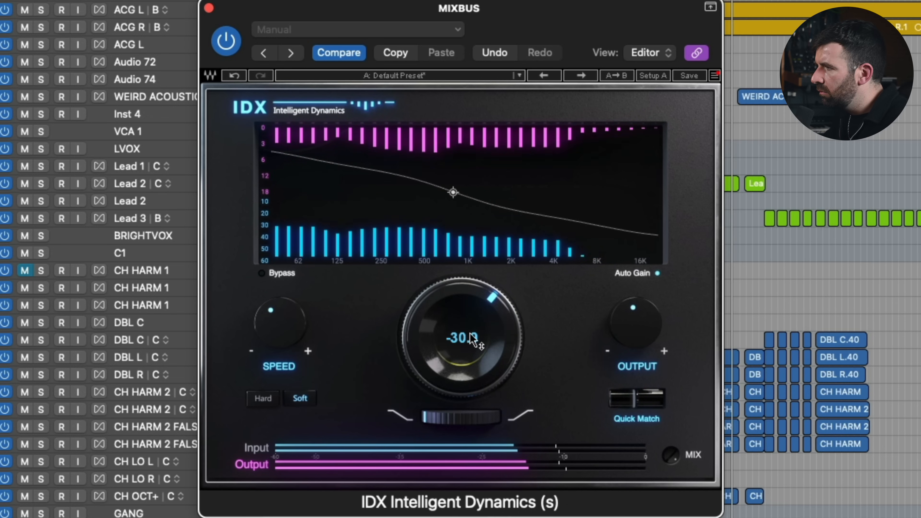
left_click_drag(465, 419, 496, 420)
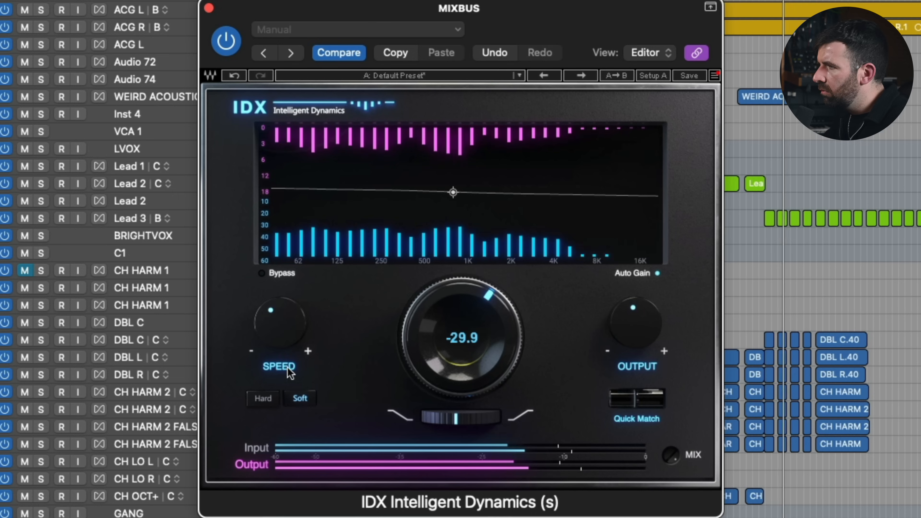
Level-match the output with Quick Match and compare the mix with IDX bypassed and active
left_click(263, 273)
left_click(262, 274)
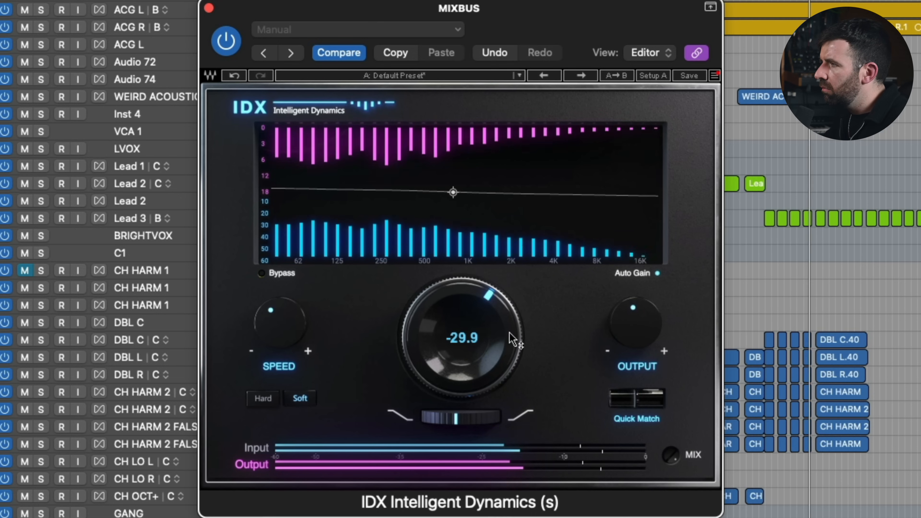
left_click(636, 408)
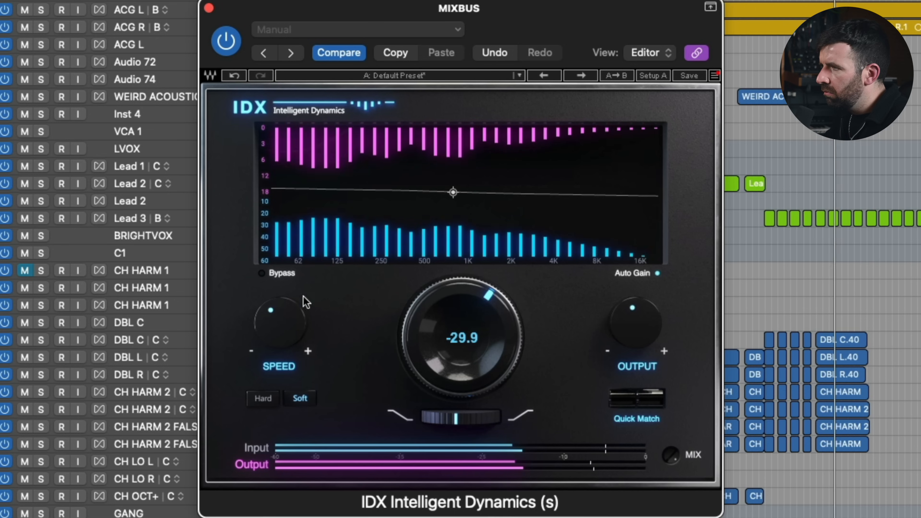
left_click(261, 272)
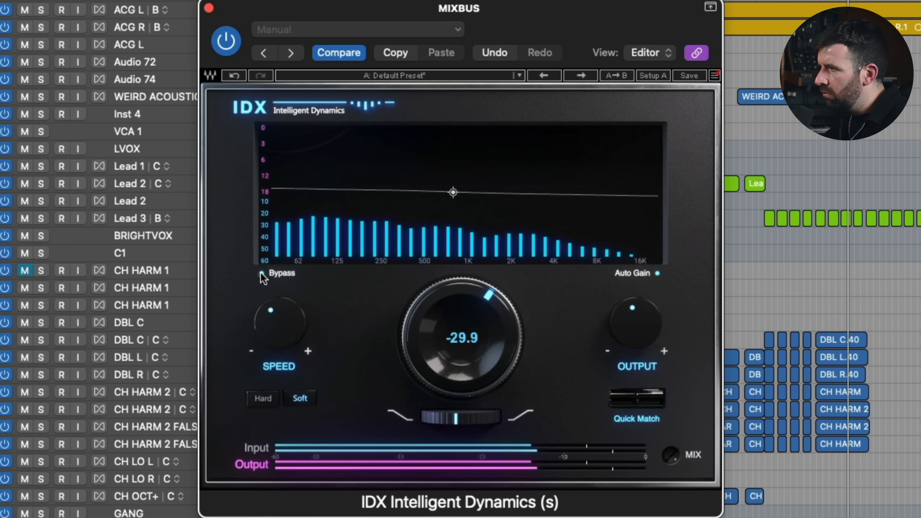
left_click(262, 273)
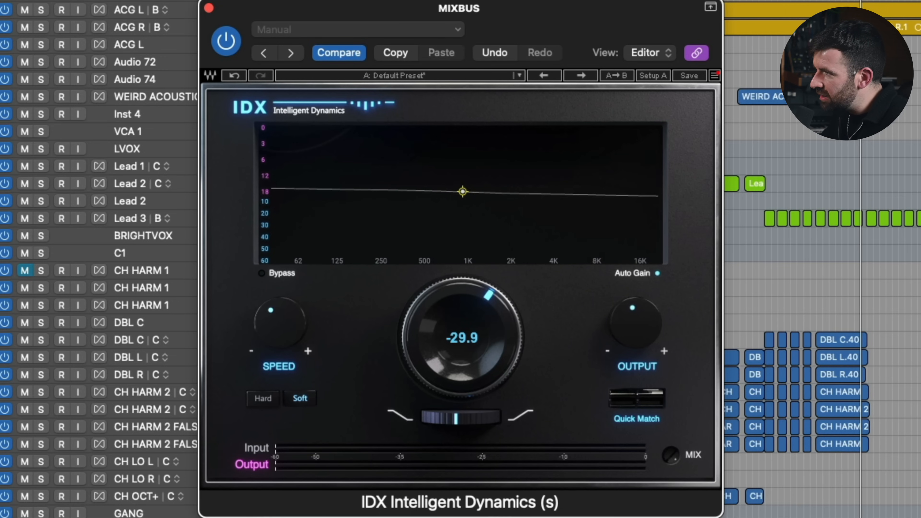
Move the frequency curve's node around during playback and place it at about 350 Hz as a slight bump
left_click_drag(463, 190, 465, 228)
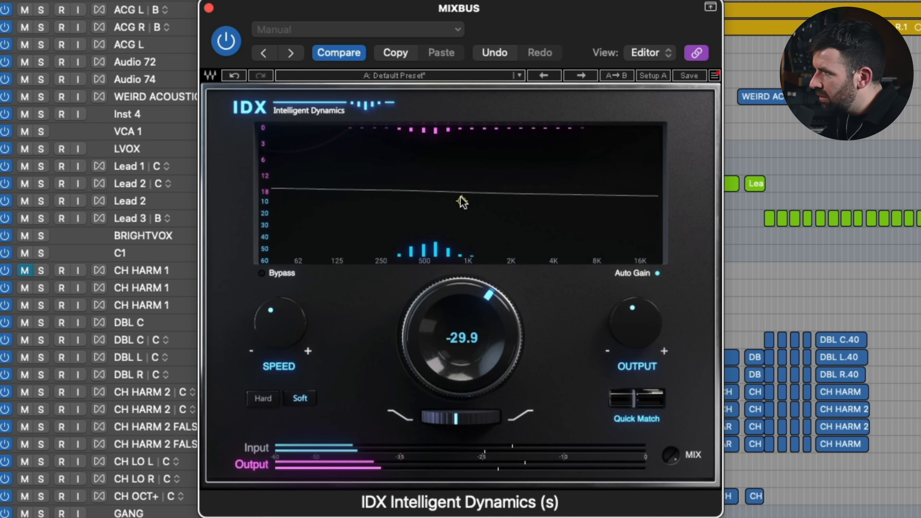
mouse_move(442, 197)
left_mouse_down()
mouse_move(374, 253)
mouse_move(538, 260)
mouse_move(480, 253)
mouse_move(457, 190)
left_mouse_up()
key("space")
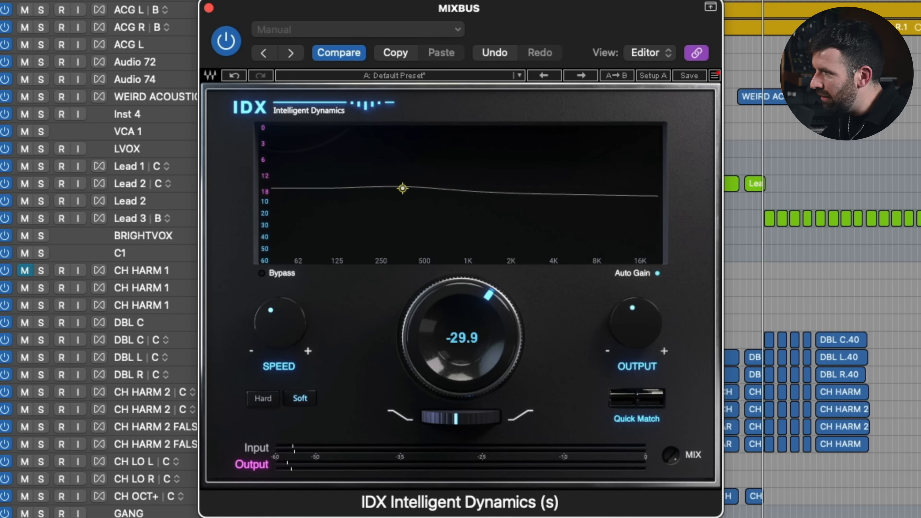
During playback, pull the frequency curve's node to a deep dip, settle it slightly dipped near 400 Hz, and set the dynamics amount to -29.4
key("space")
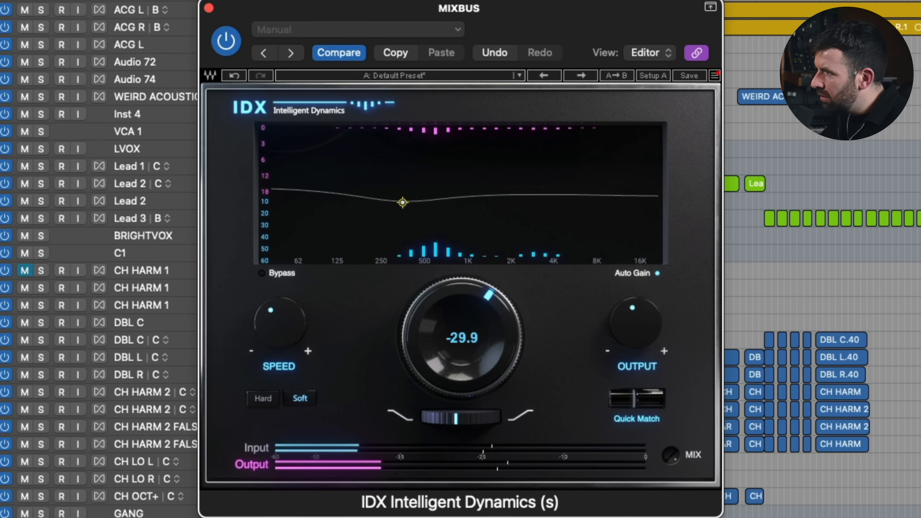
left_click_drag(402, 203, 401, 214)
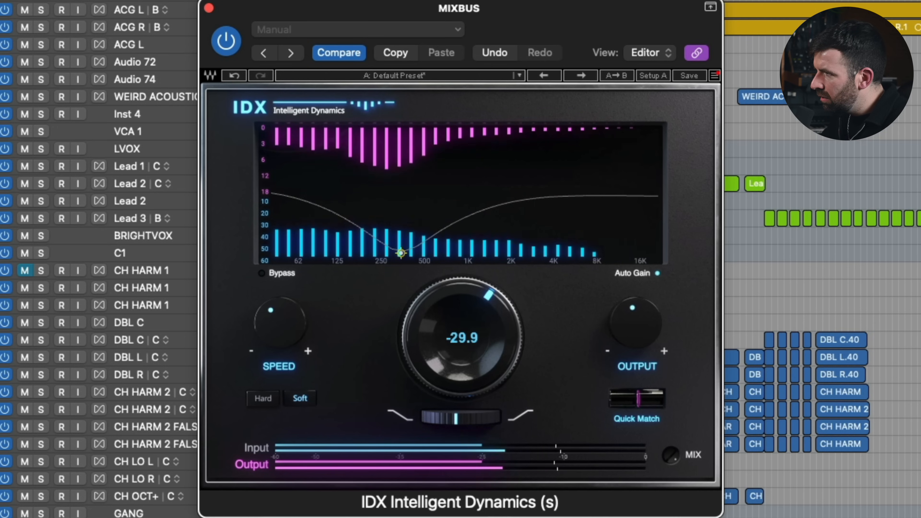
left_click_drag(401, 250, 409, 204)
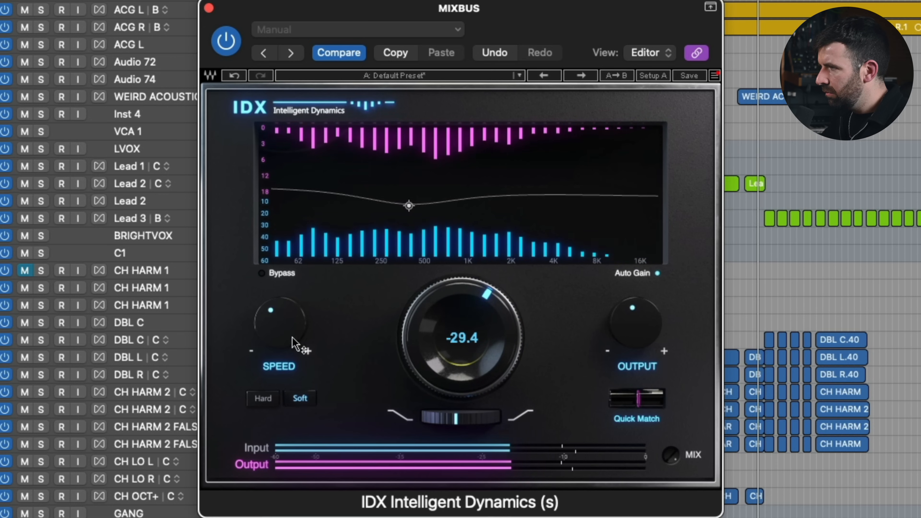
Raise the speed to its midpoint and compare the mix with IDX bypassed and active
mouse_move(280, 323)
left_mouse_down()
mouse_move(280, 313)
mouse_move(293, 328)
left_mouse_up()
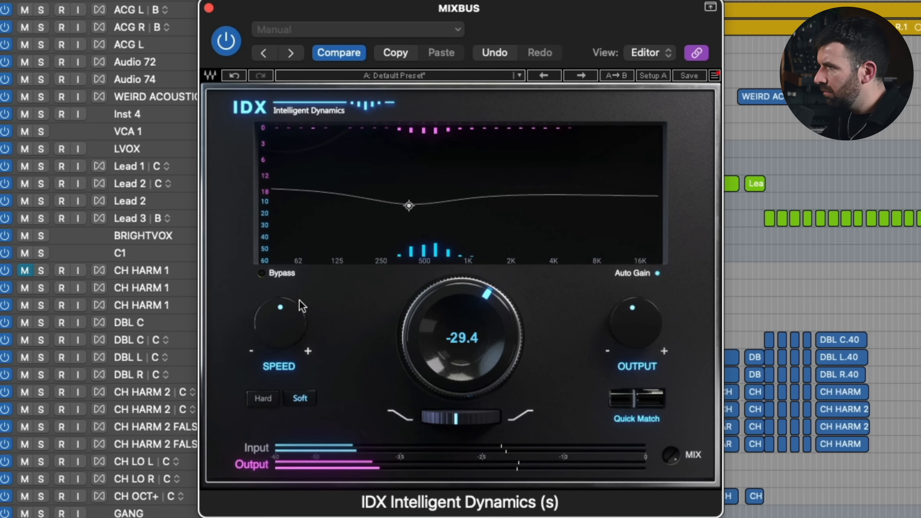
left_click(262, 274)
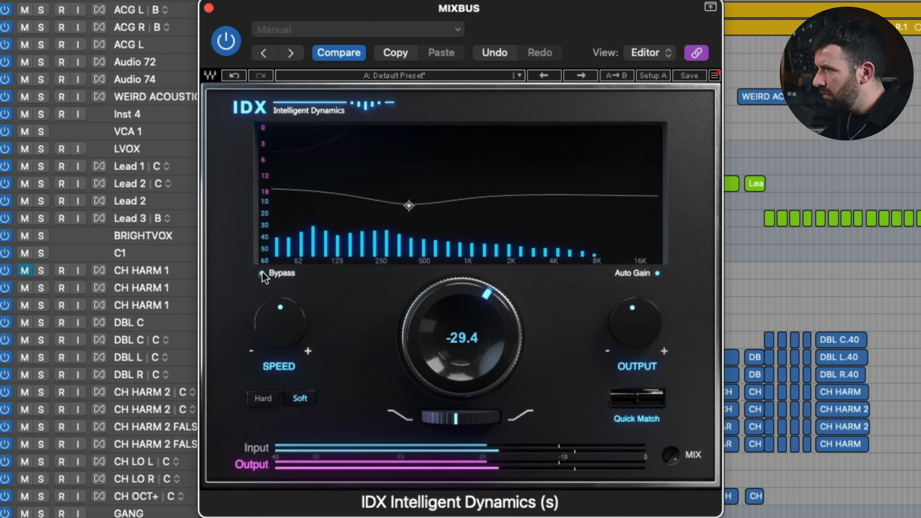
left_click(262, 274)
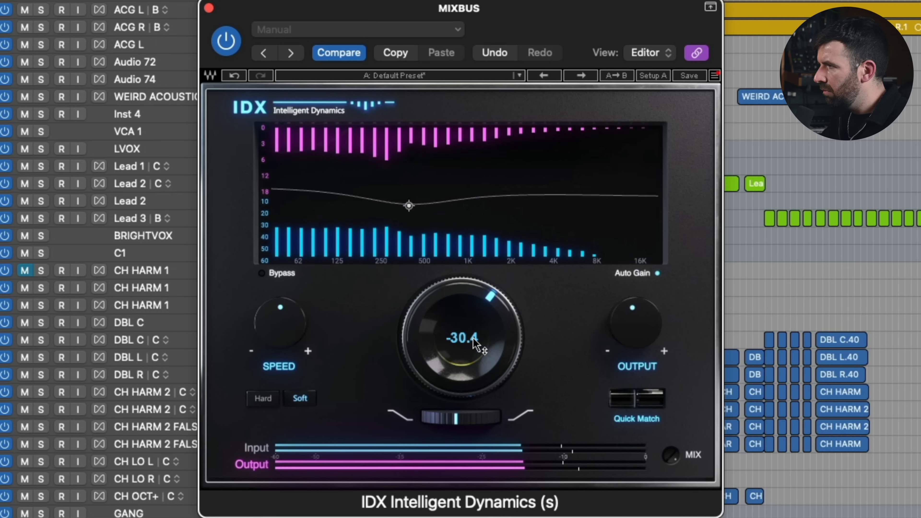
Set the dynamics amount to -30.4, level-match the output with Quick Match, and compare the mix with the plug-in switched off and on
left_click(226, 41)
left_click(226, 41)
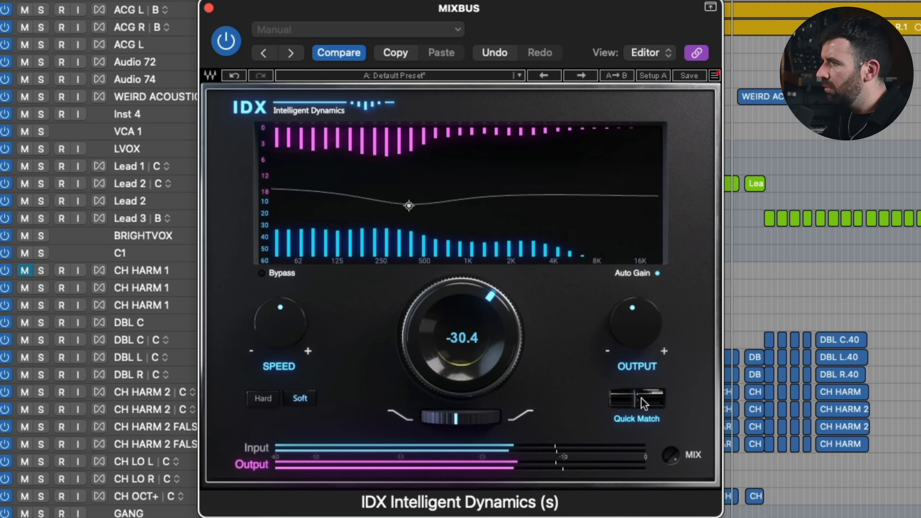
left_click(228, 44)
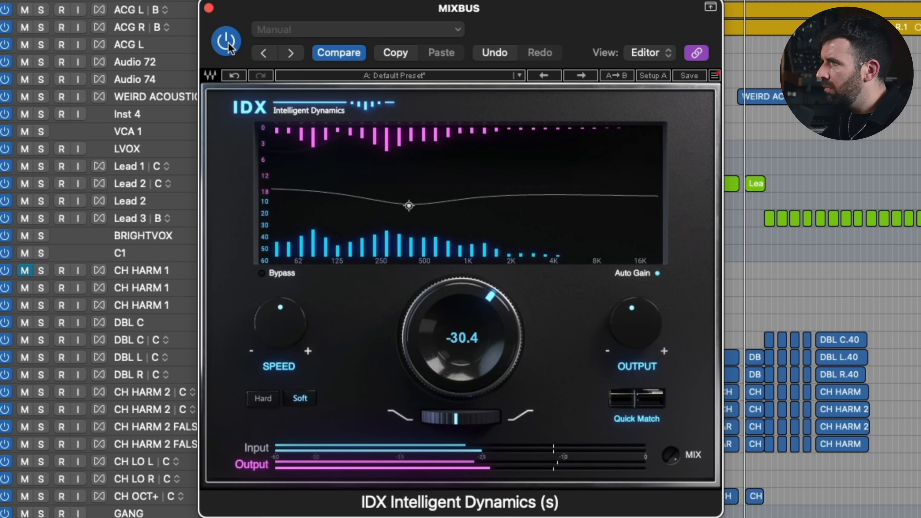
left_click(228, 44)
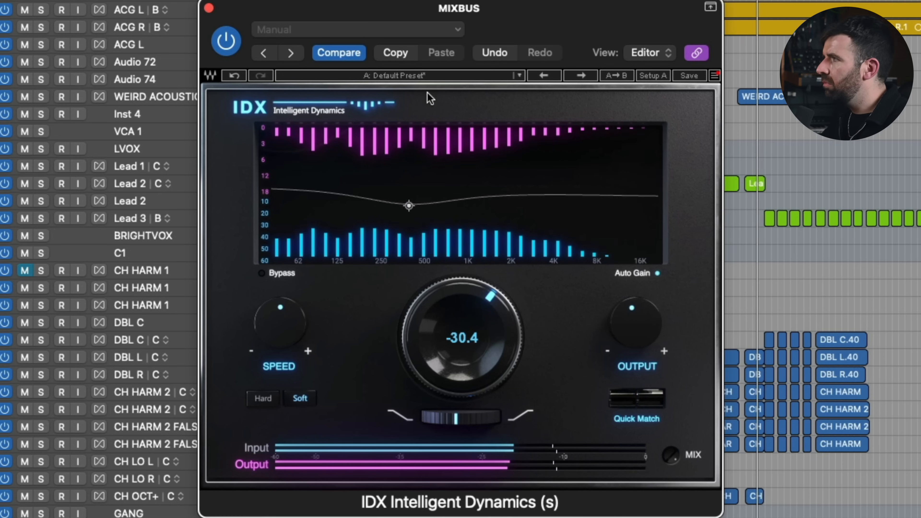